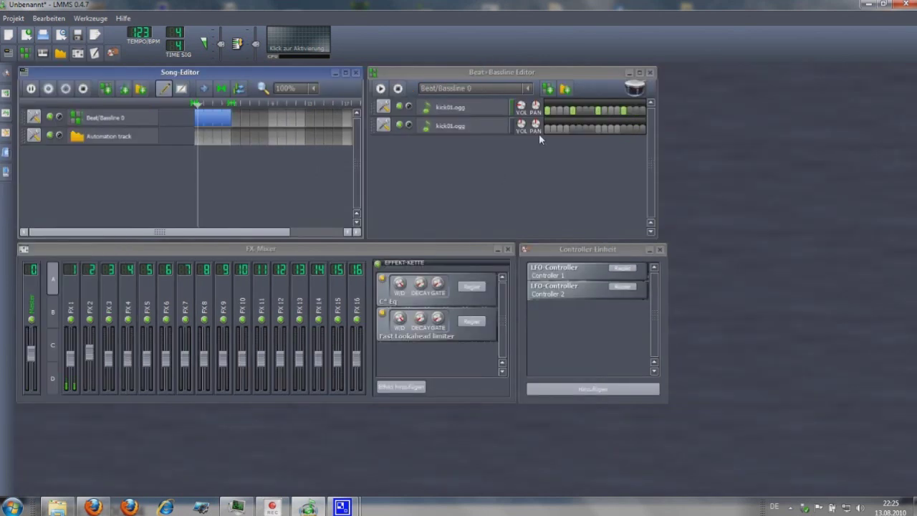
- Program the second kick track with hits on steps 1, 5, 9, 13 and 14, using FX channel 2 and 62% volume
click(549, 130)
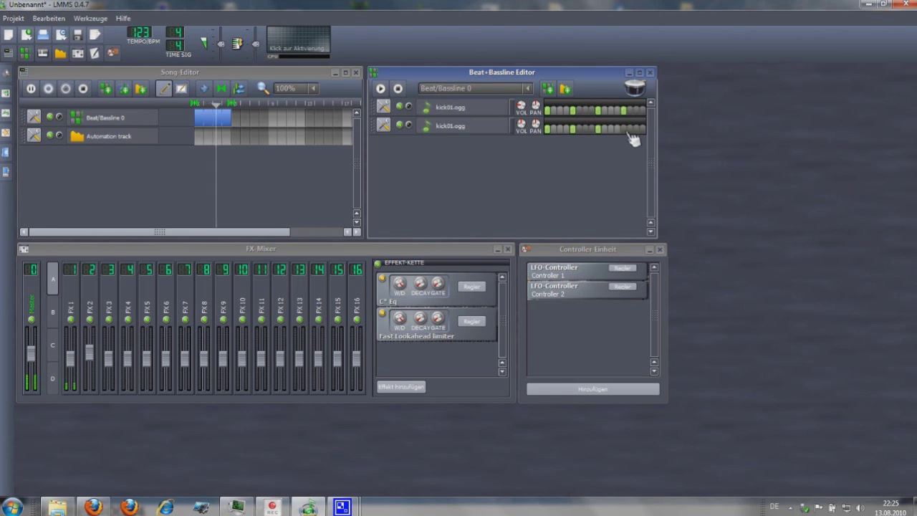
click(458, 129)
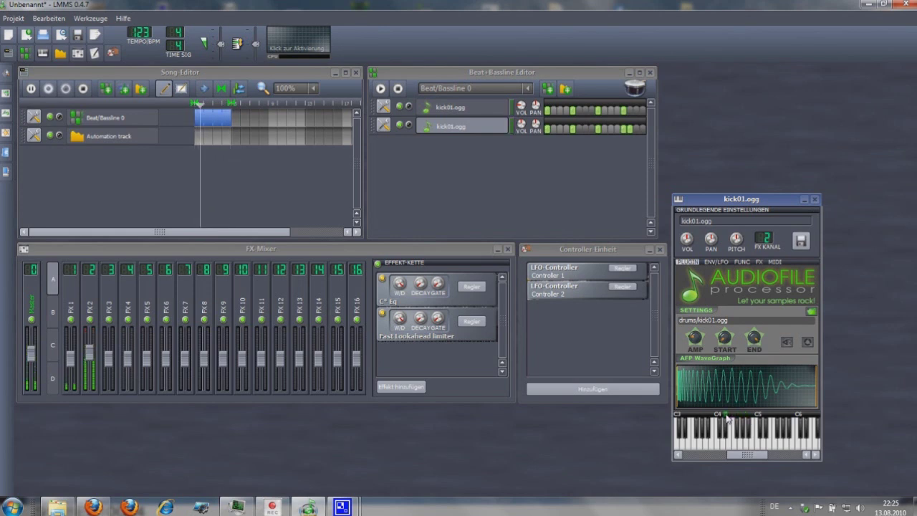
mouse_move(687, 239)
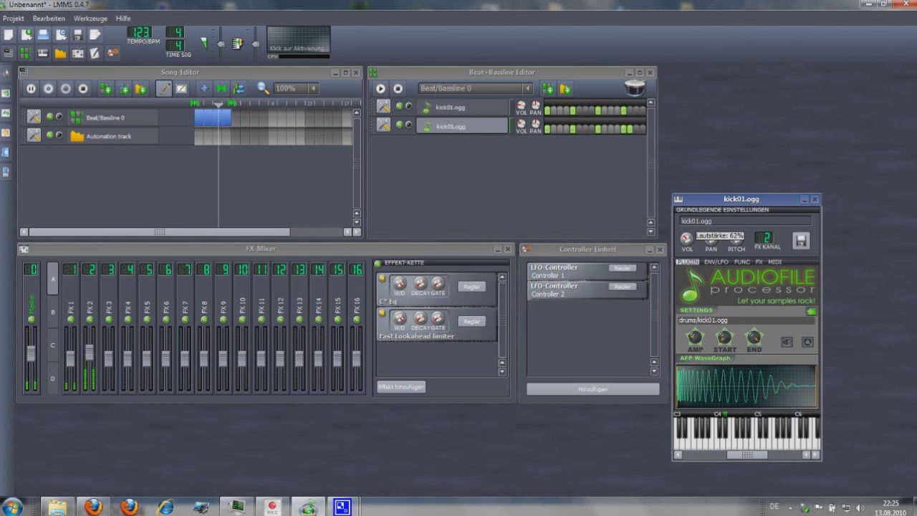
click(816, 199)
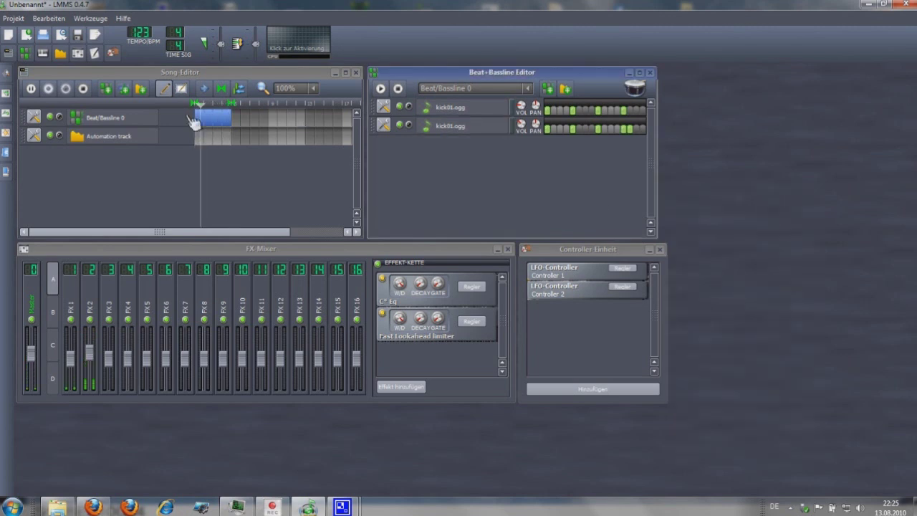
- Audition the clap samples, add clap03.ogg as a new beat track and place a hit on step 4
click(6, 113)
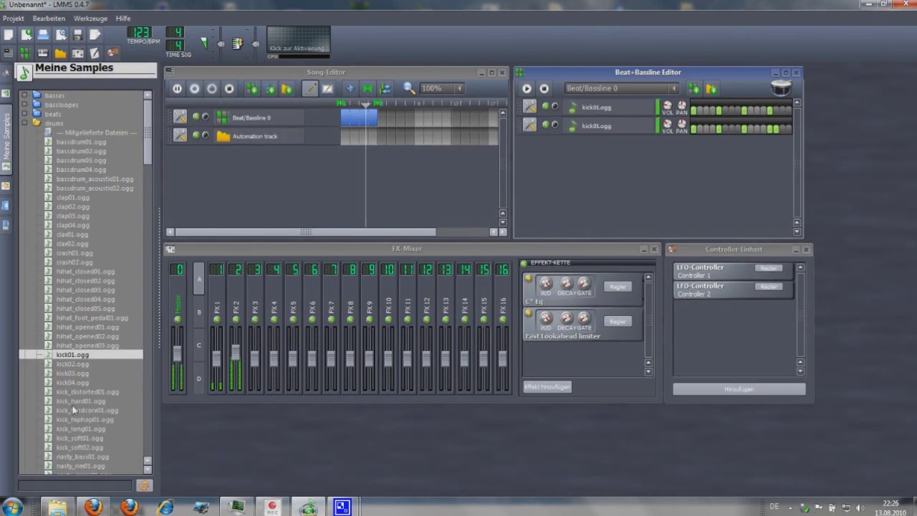
click(74, 197)
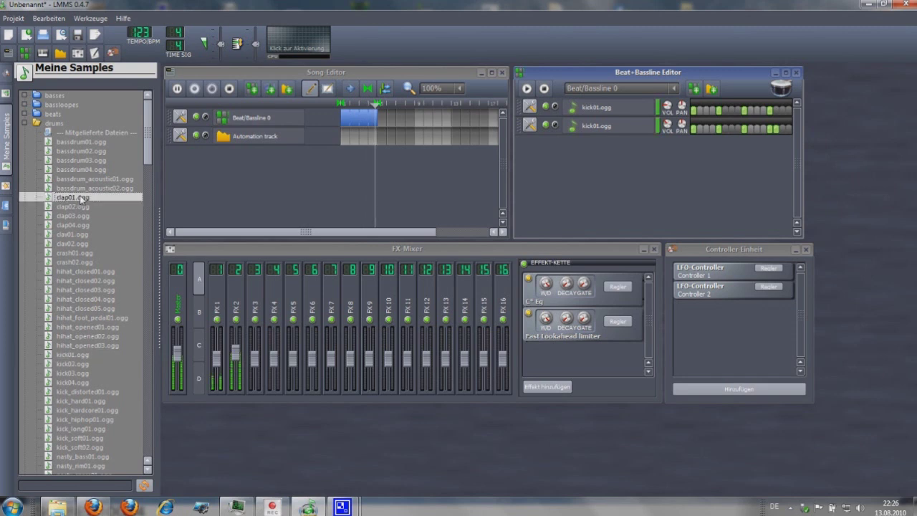
click(72, 206)
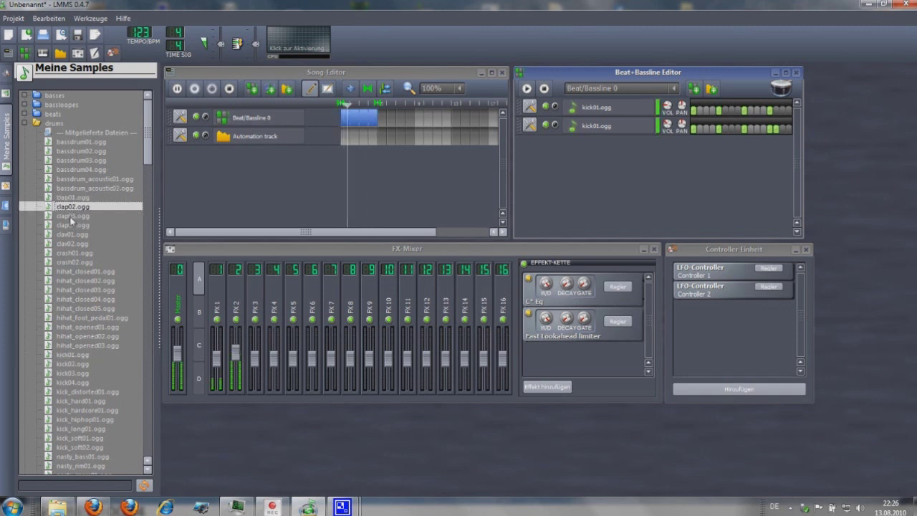
click(66, 215)
drag(65, 214, 577, 195)
click(9, 139)
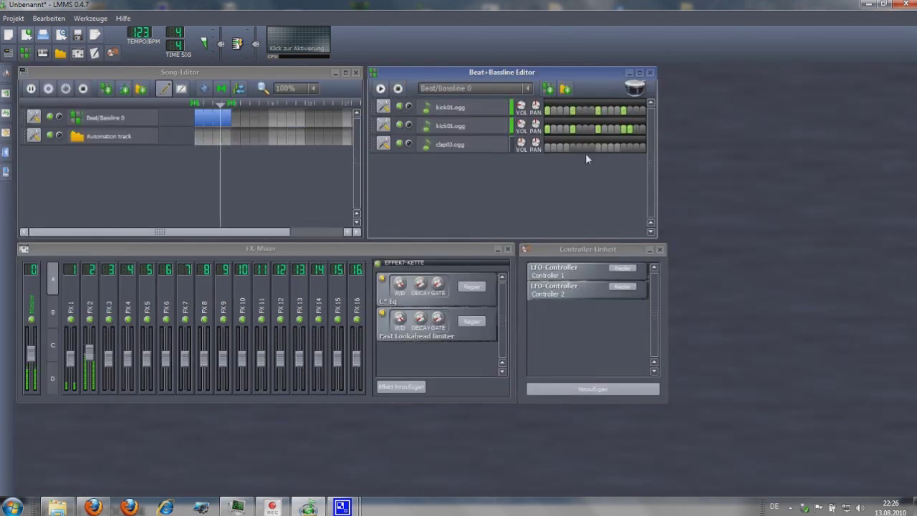
click(566, 147)
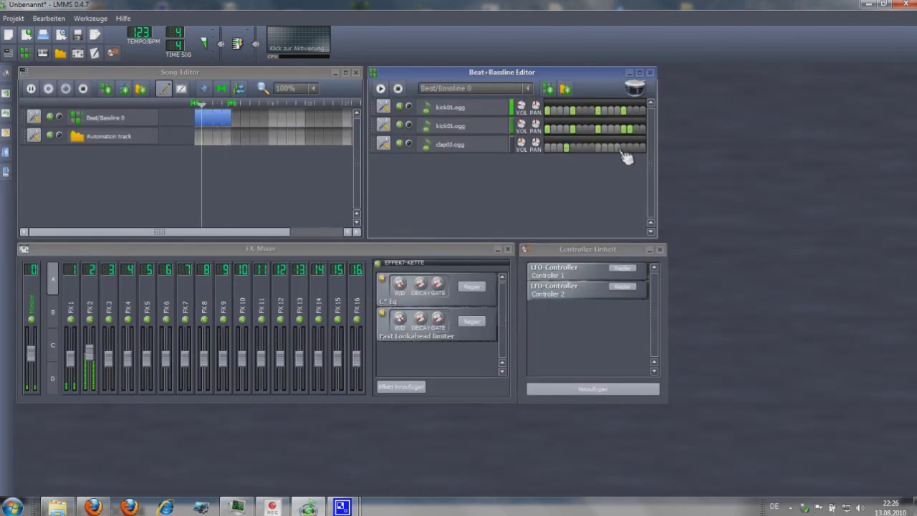
- Route the clap track to FX channel 3 and shorten its sample by setting the end point to about 0.31
click(492, 147)
scroll(525, 188, up, 3)
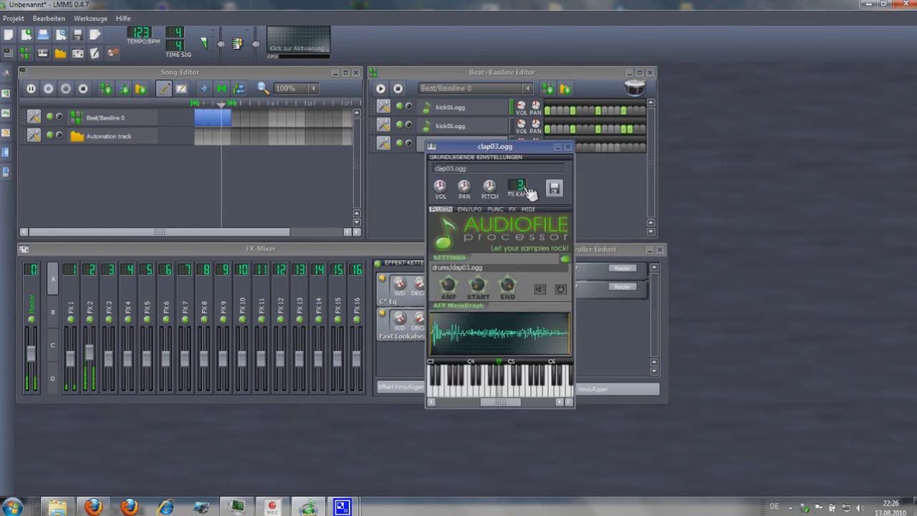
drag(508, 285, 507, 310)
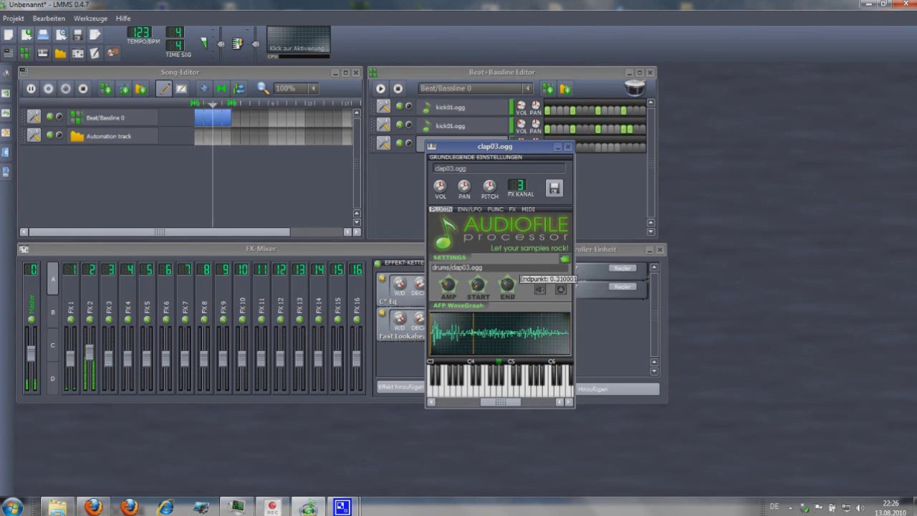
drag(507, 309, 511, 291)
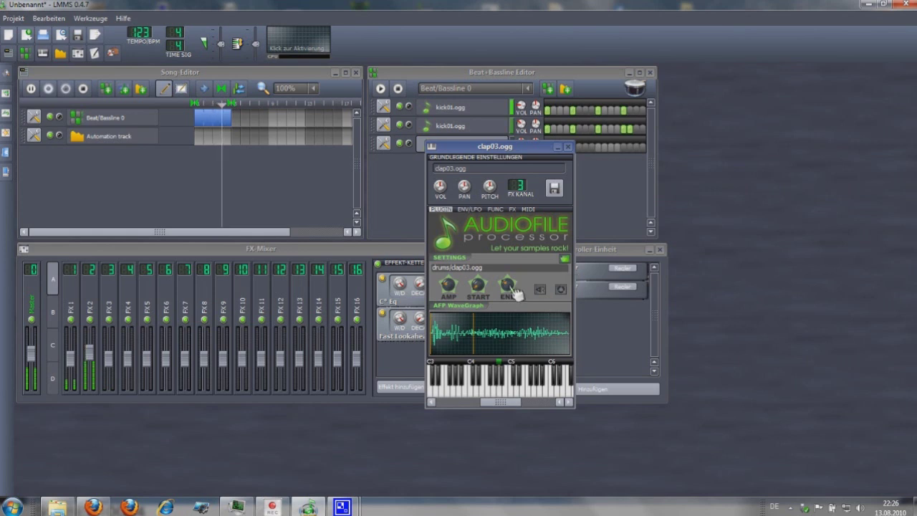
click(569, 147)
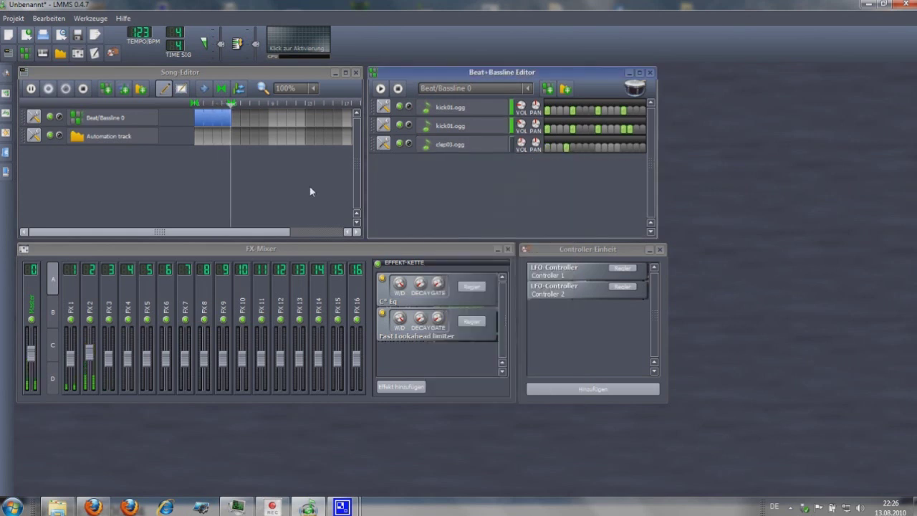
- Add the hihat_closed01.ogg drum sample as a new track in the beat pattern
click(5, 112)
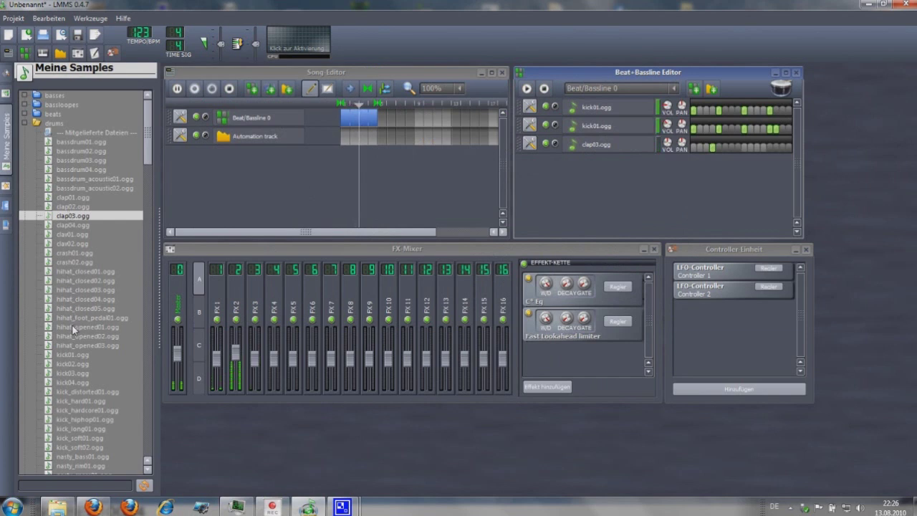
drag(71, 272, 534, 191)
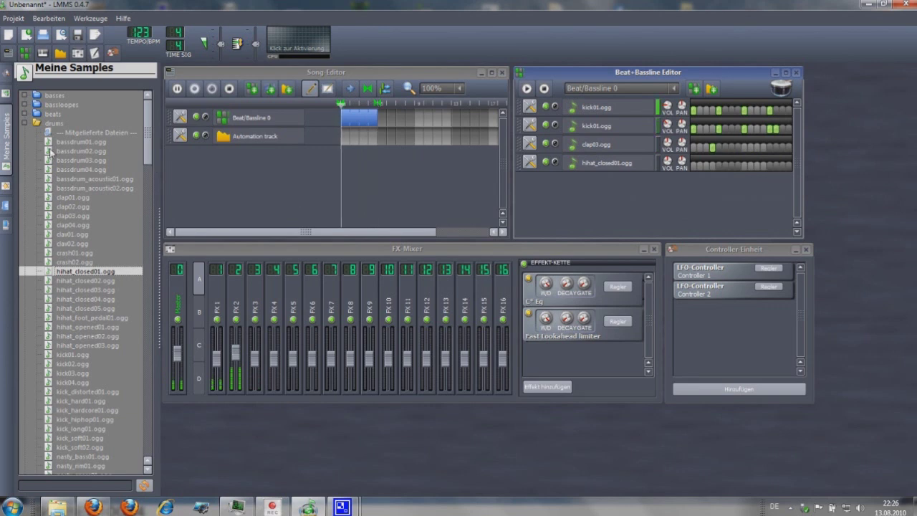
click(6, 132)
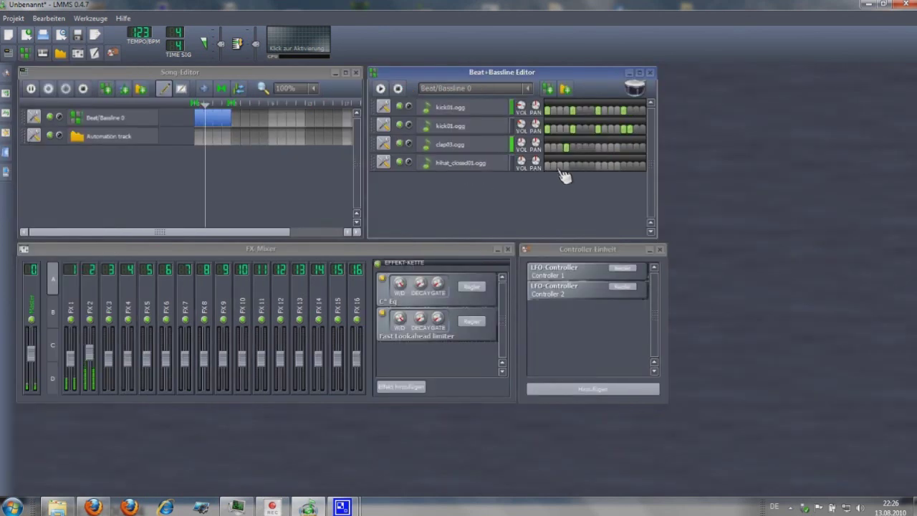
- Program closed hi-hat hits in pairs on steps 3–4, 7–8, 11–12 and 15–16
click(566, 166)
click(587, 166)
click(592, 166)
click(610, 167)
click(616, 166)
click(635, 167)
click(641, 166)
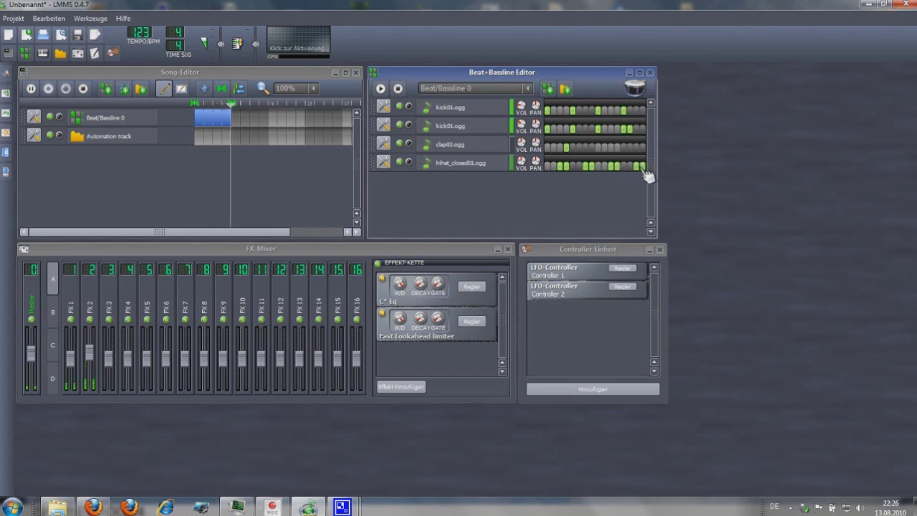
- Route the closed hi-hat to FX channel 4 and shorten its sample to about the first third of the waveform
click(473, 166)
drag(764, 209, 764, 208)
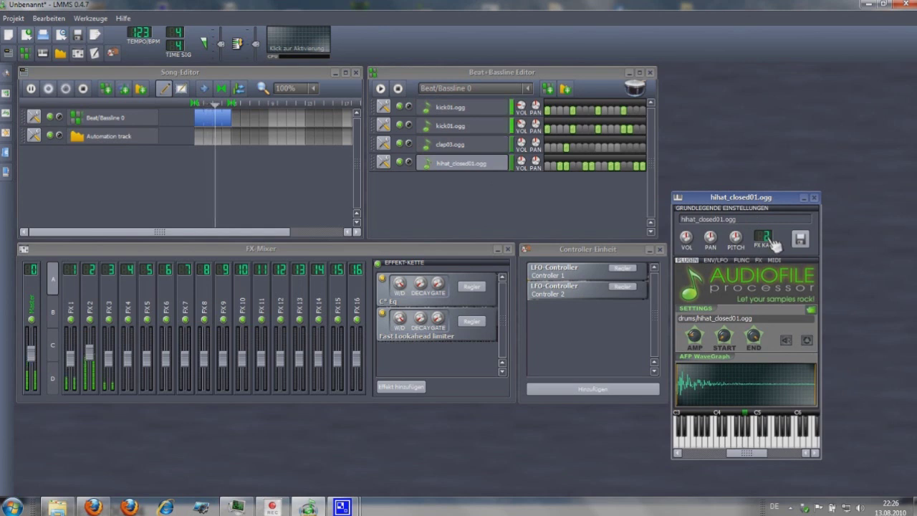
scroll(774, 245, up, 2)
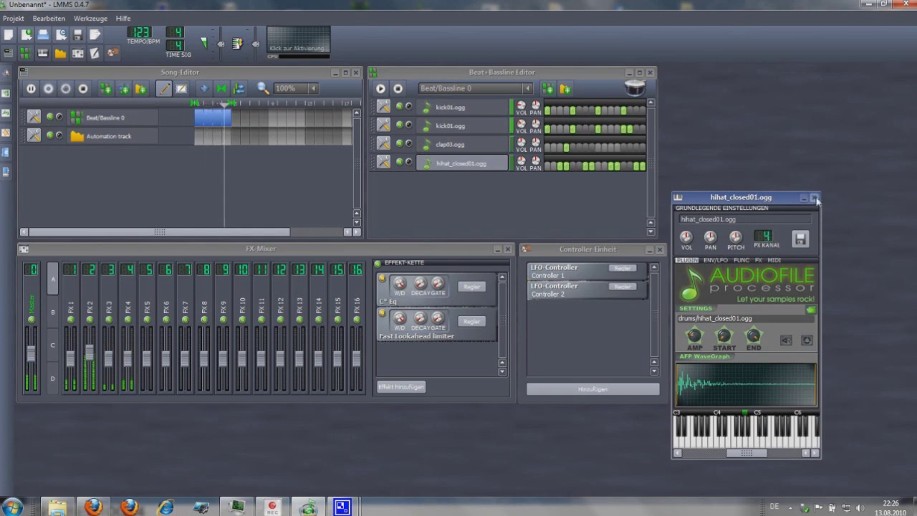
drag(753, 335, 753, 365)
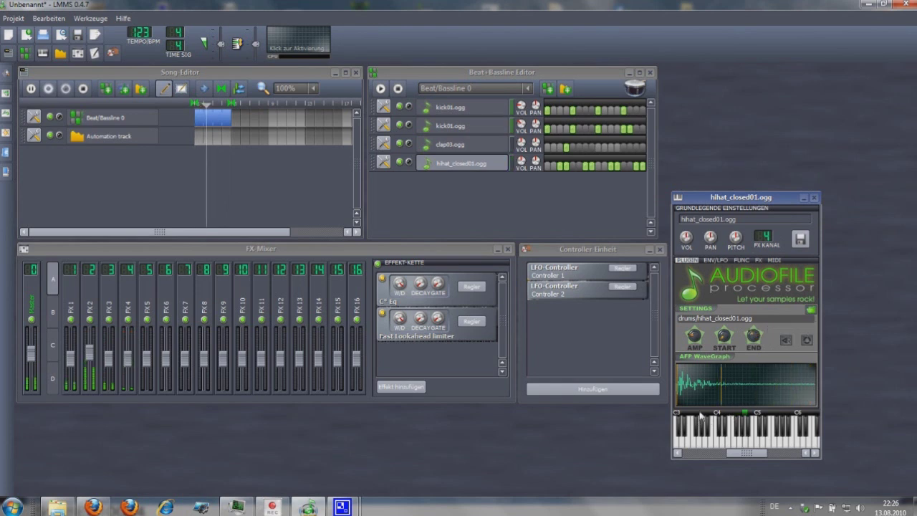
click(816, 198)
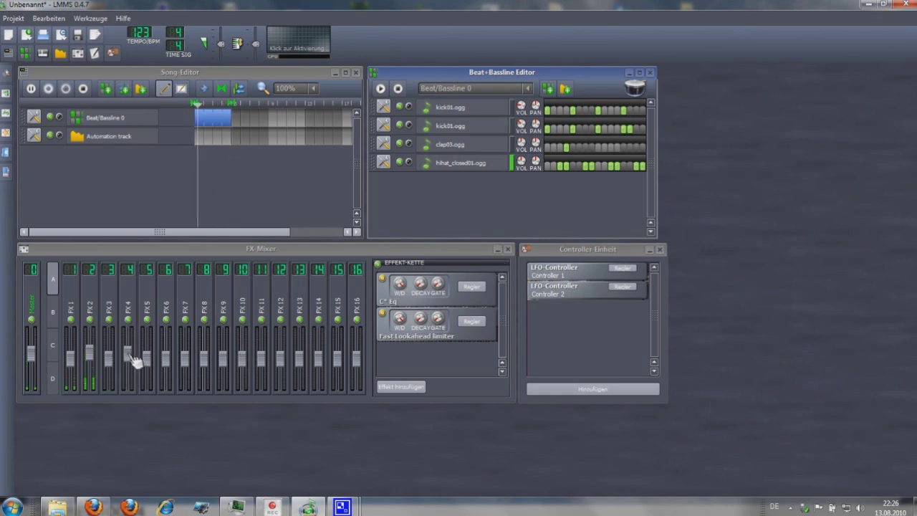
- Add the hihat_foot_pedal01.ogg sample as a new beat track with a hit on step 16
click(6, 112)
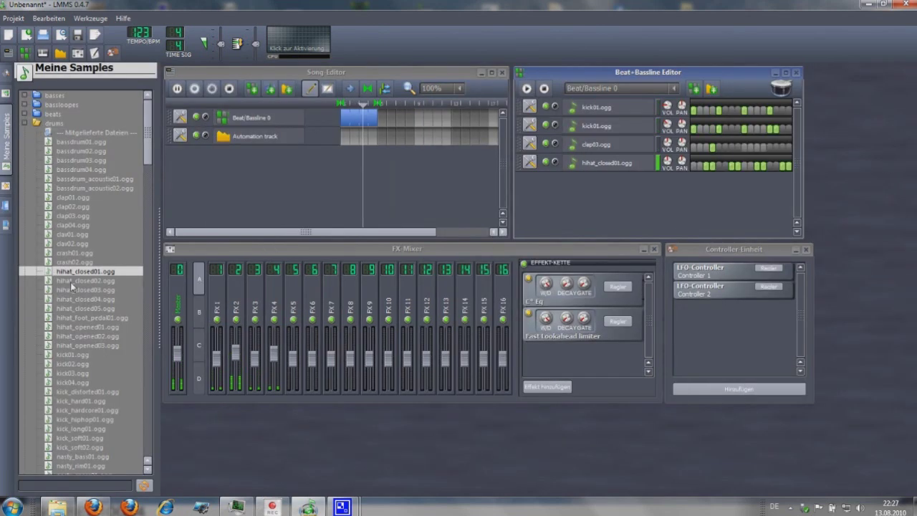
click(71, 317)
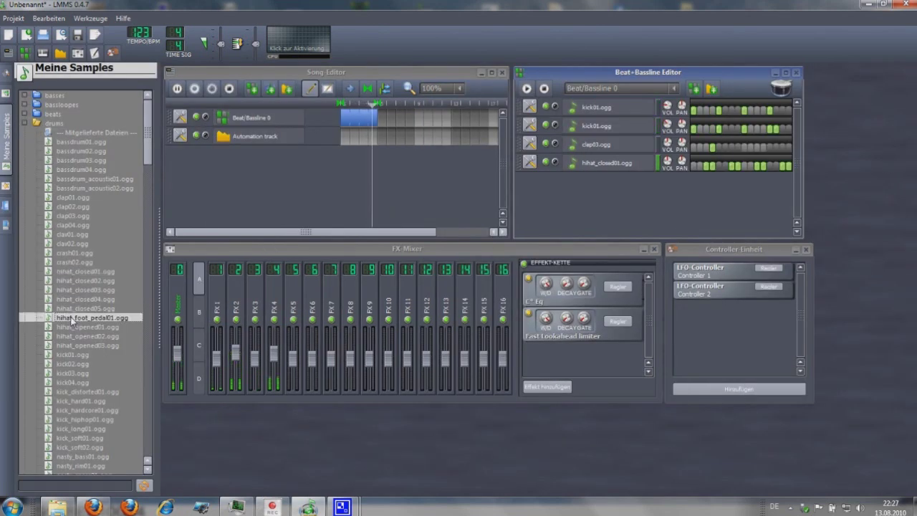
double_click(71, 317)
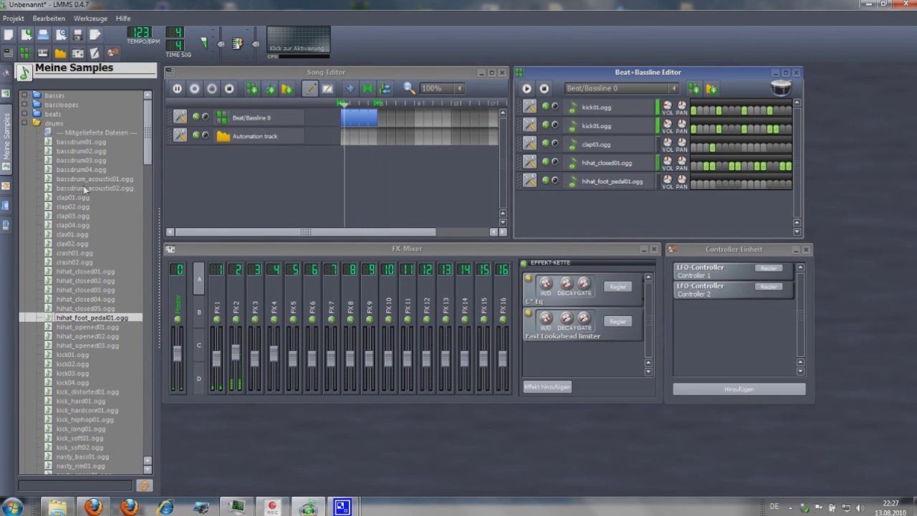
click(6, 143)
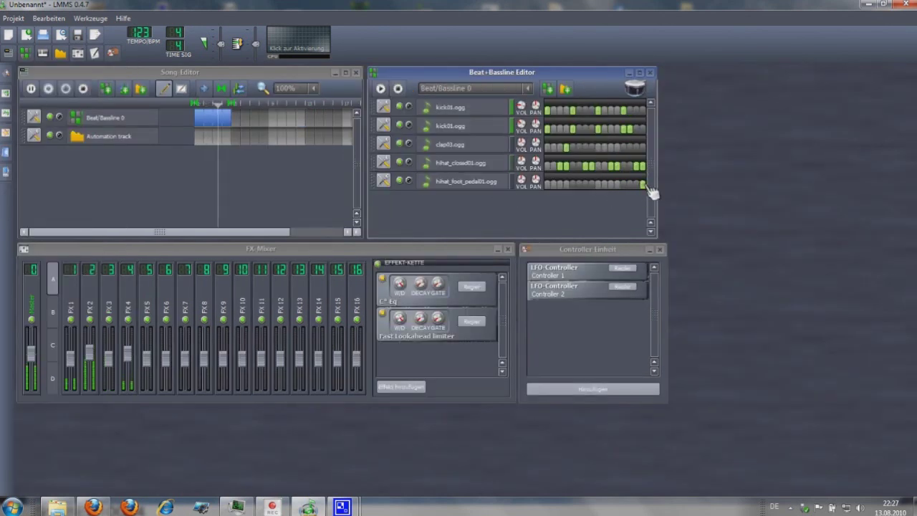
- Route the foot-pedal hi-hat to FX channel 5 and set its sample end point to about 0.14
click(479, 182)
drag(498, 157, 652, 195)
scroll(674, 228, up, 4)
scroll(674, 227, up, 1)
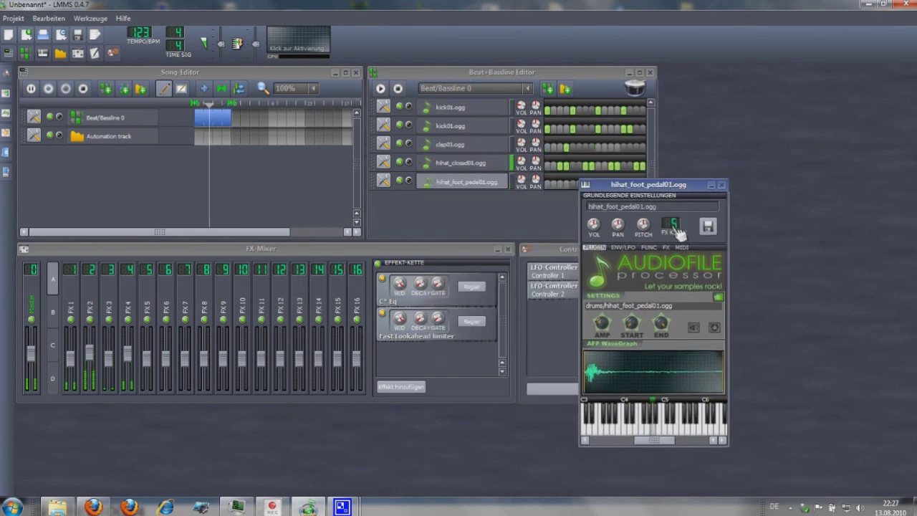
drag(661, 324, 661, 362)
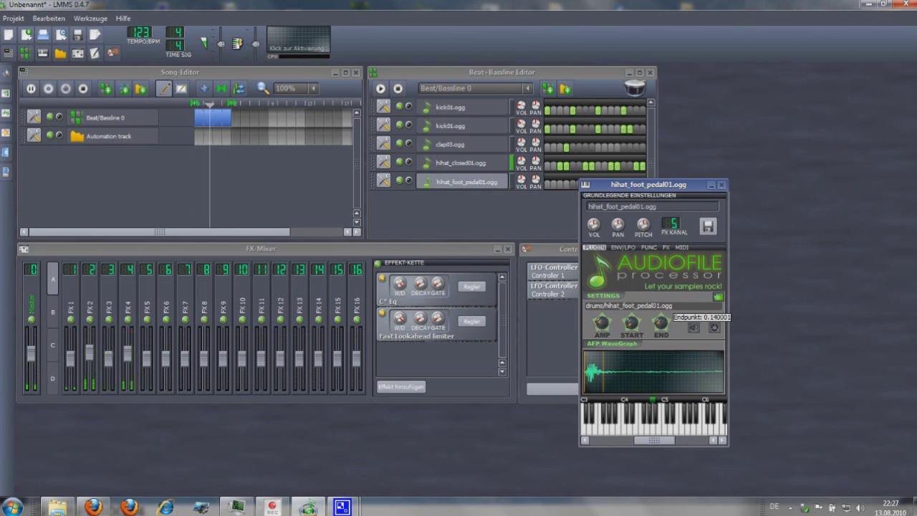
click(723, 185)
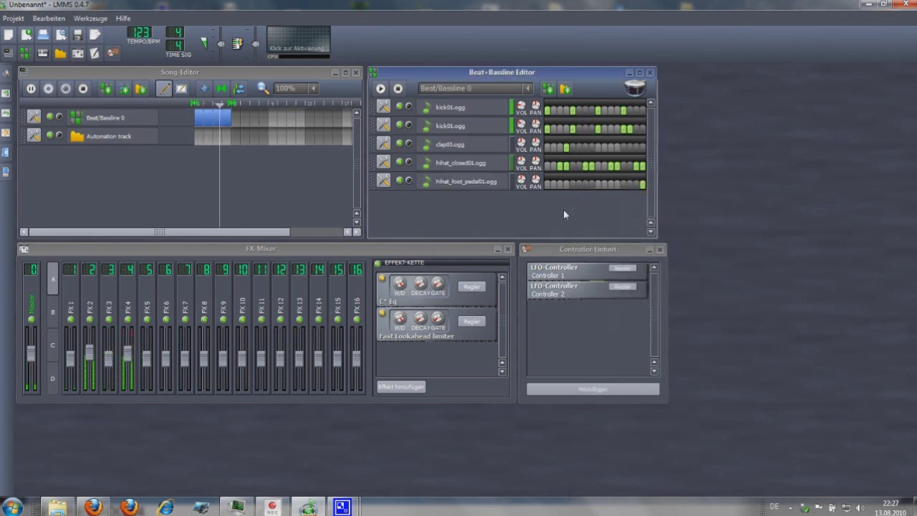
- Add the ride01.ogg drum sample as a new beat track with hits on steps 5 and 13
click(8, 117)
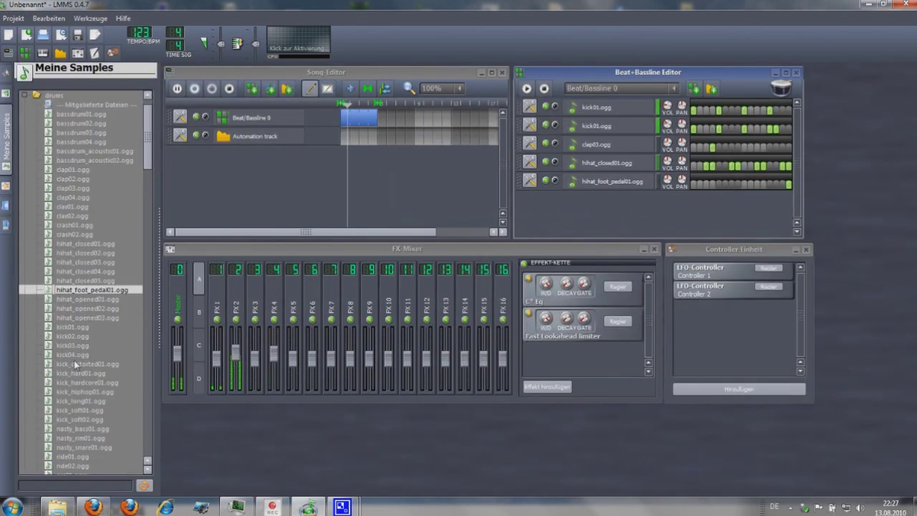
scroll(74, 360, down, 2)
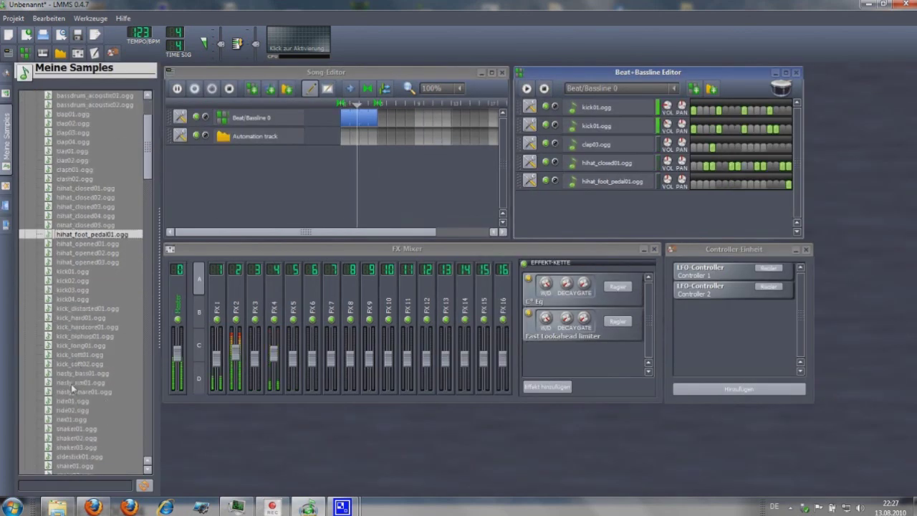
drag(70, 401, 549, 221)
click(8, 118)
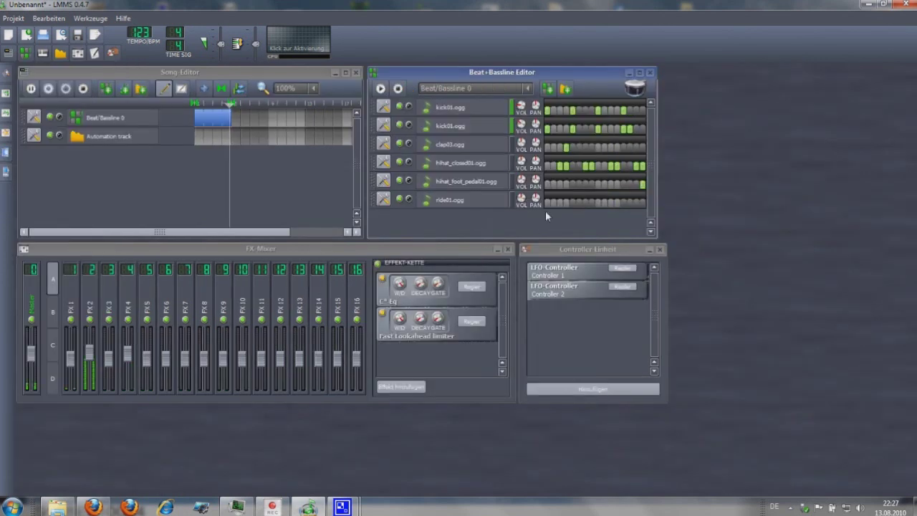
click(573, 203)
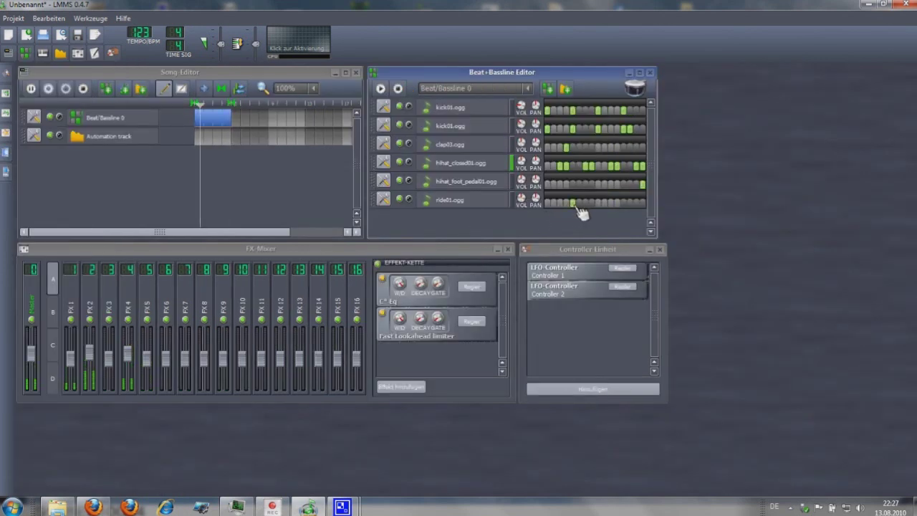
click(624, 203)
- Route the ride track to FX channel 6 and shorten its sample to roughly the first sixth of the waveform
click(478, 204)
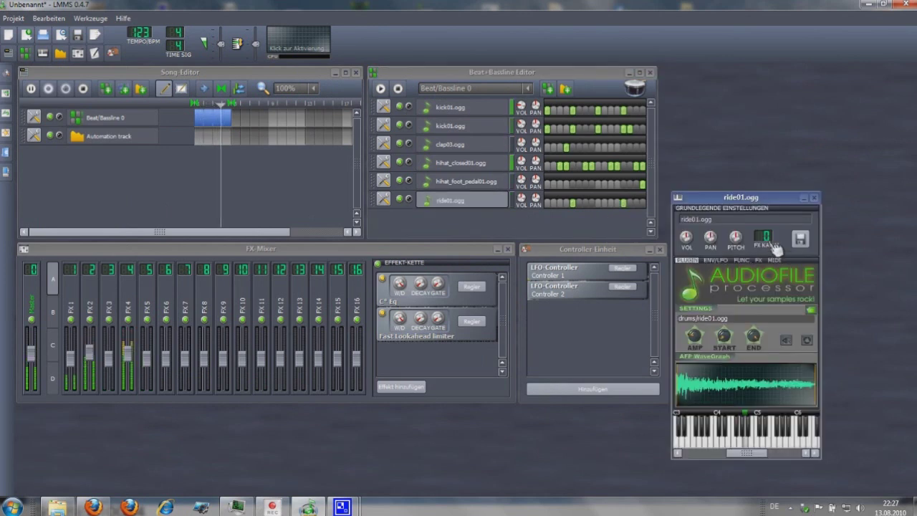
scroll(776, 247, up, 3)
scroll(776, 247, up, 1)
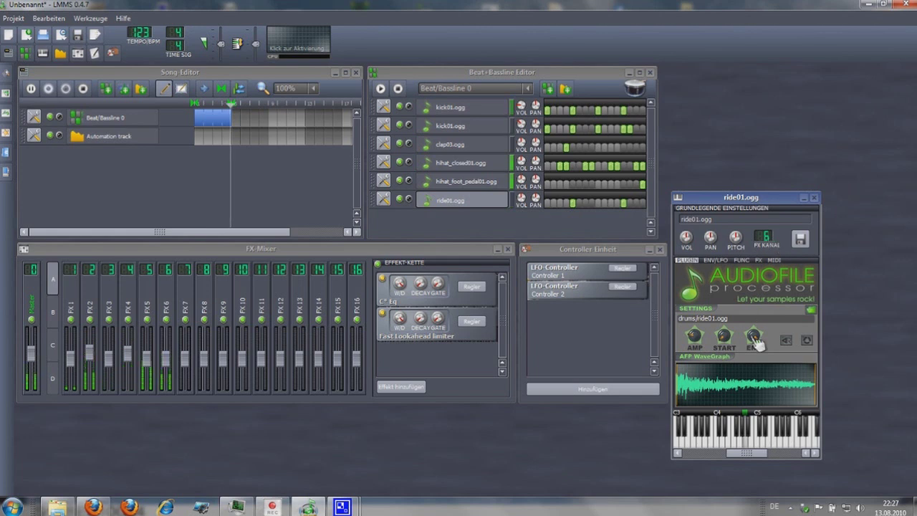
drag(754, 337, 753, 345)
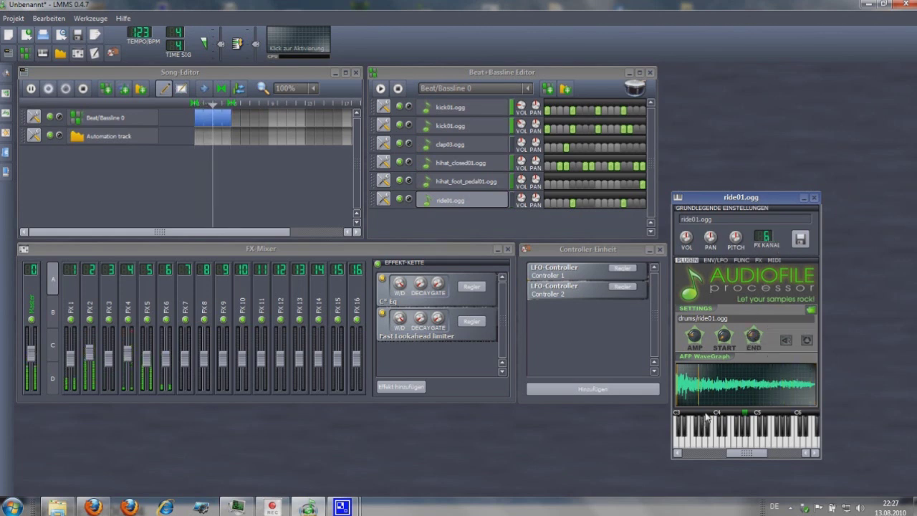
- Move the ride sample's base note down one octave and close its instrument window
drag(745, 413, 706, 418)
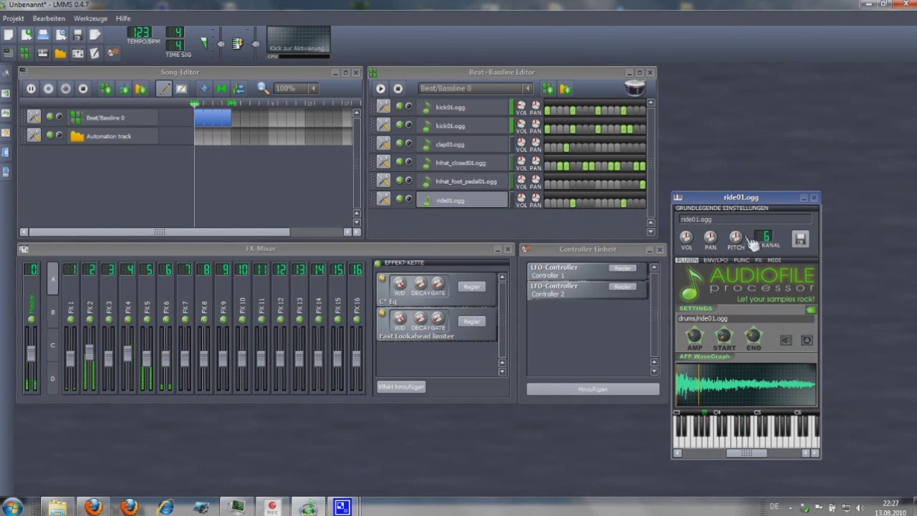
click(815, 198)
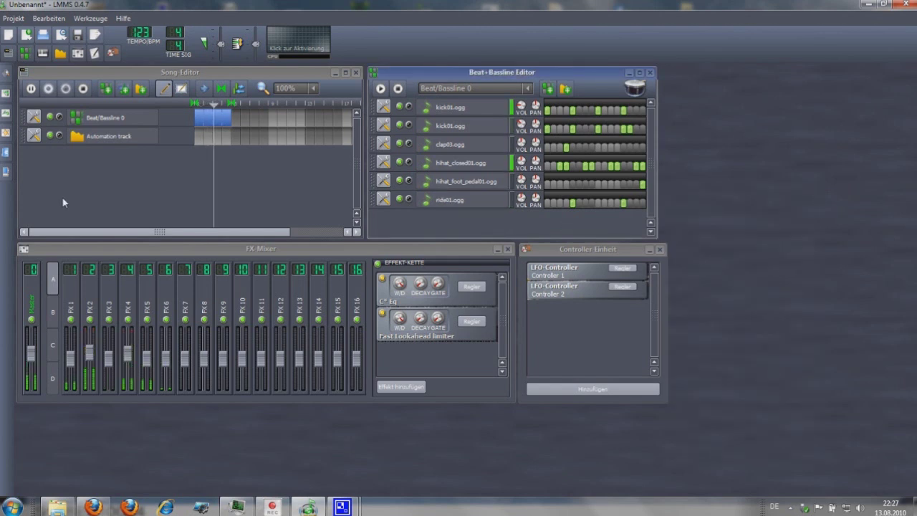
- Add the snare01.ogg drum sample as a new beat track with hits on steps 4, 5 and 12 to 15
click(7, 115)
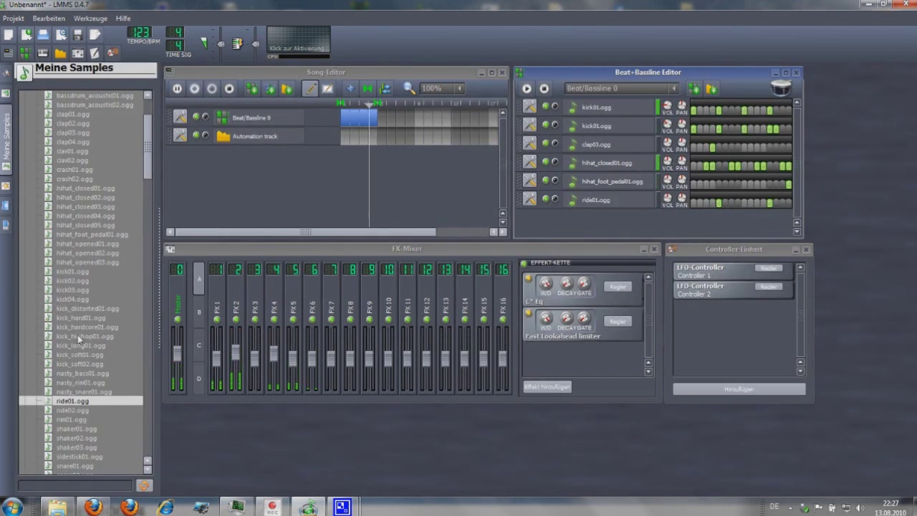
scroll(79, 376, down, 2)
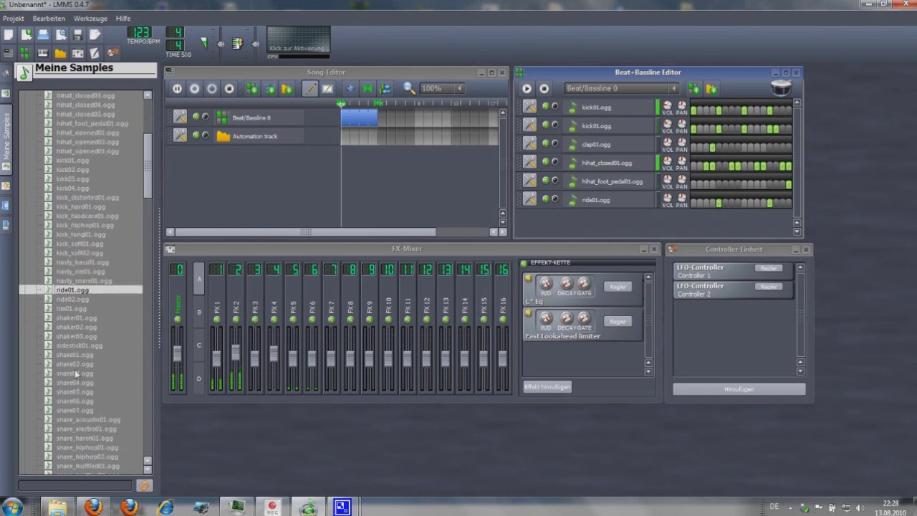
click(73, 356)
drag(73, 358, 596, 231)
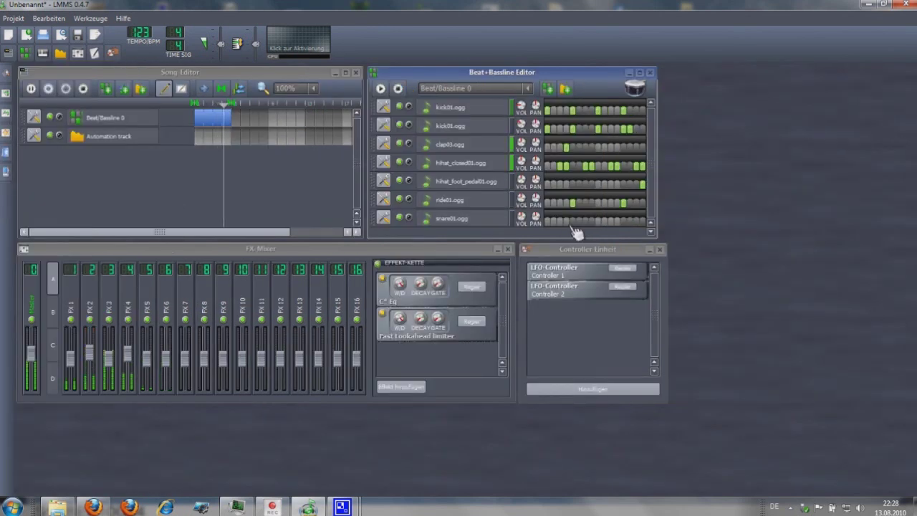
click(572, 221)
click(567, 221)
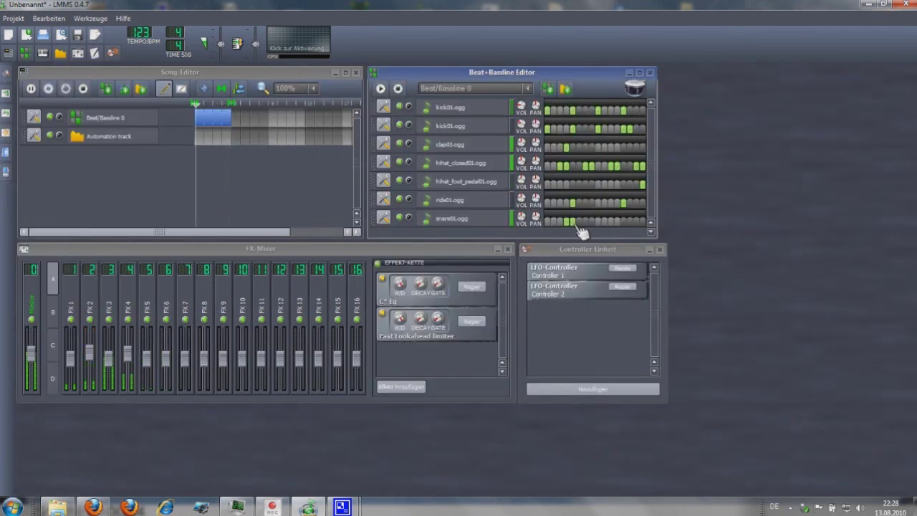
click(623, 222)
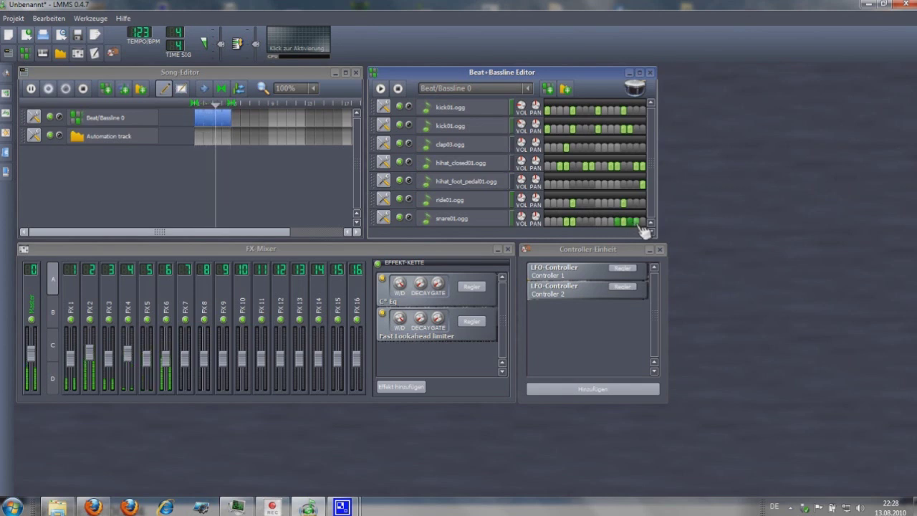
- Route the snare track to FX channel 7 and shorten its sample to a little over the first third of the waveform
click(463, 219)
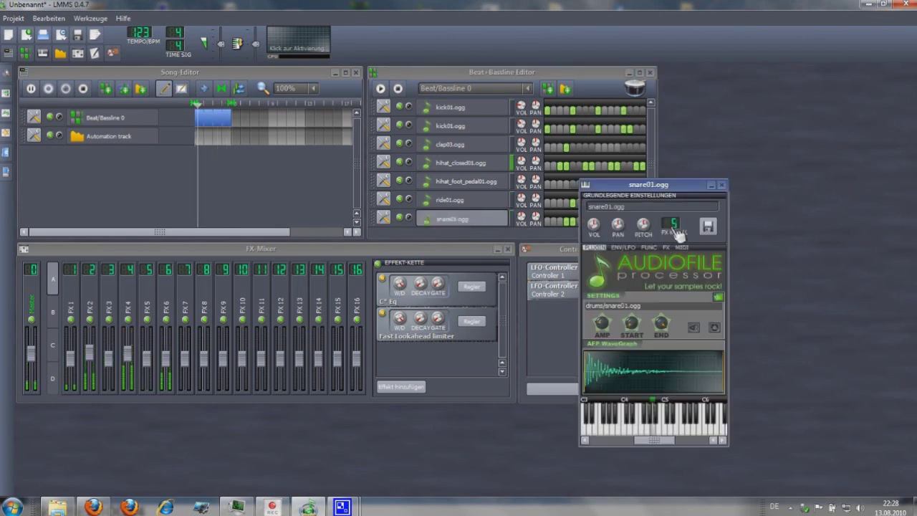
drag(665, 324, 666, 334)
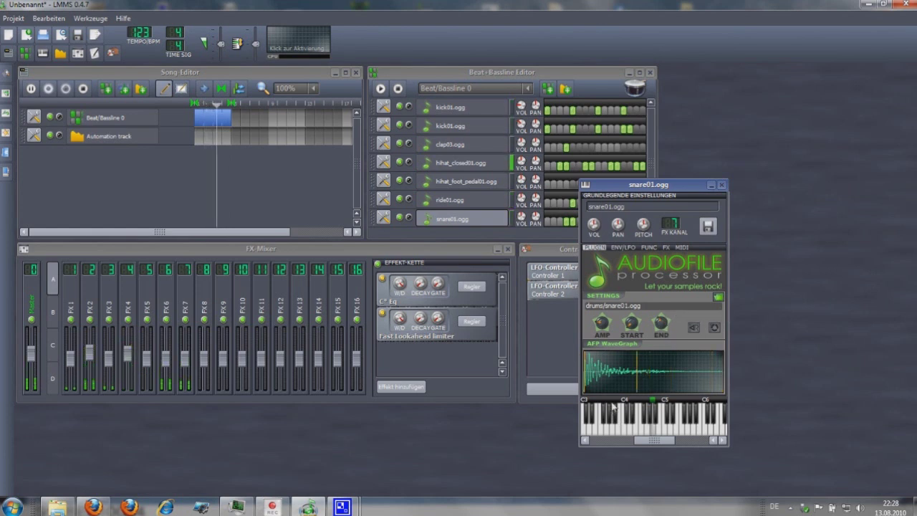
- Move the snare sample's base note down into the octave above C3 and close its instrument window
click(692, 405)
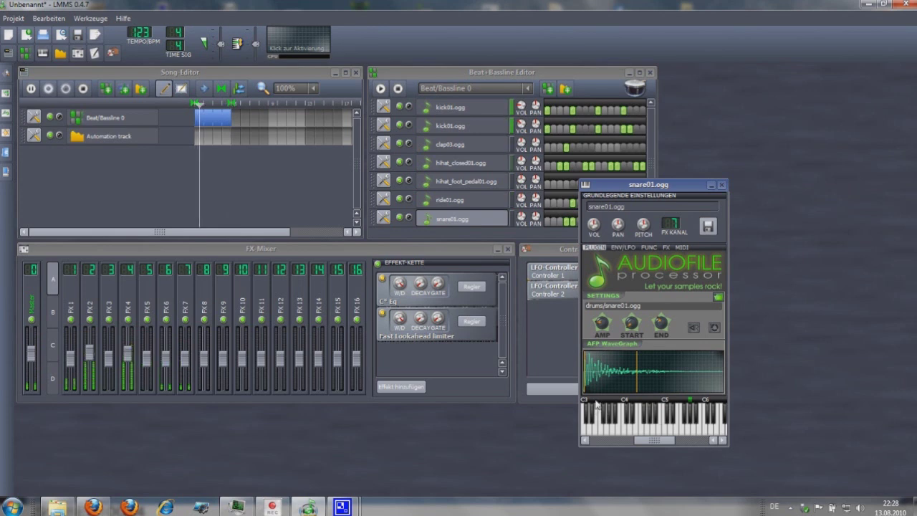
scroll(603, 411, up, 1)
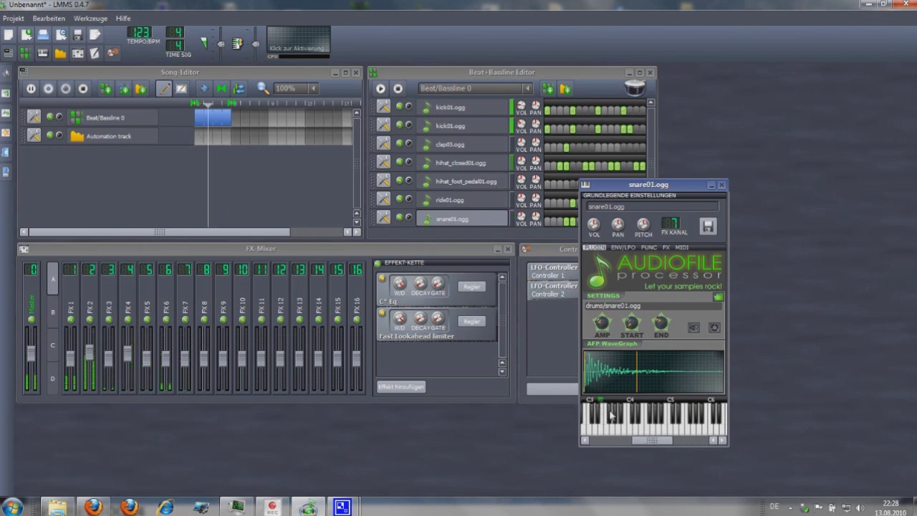
click(722, 186)
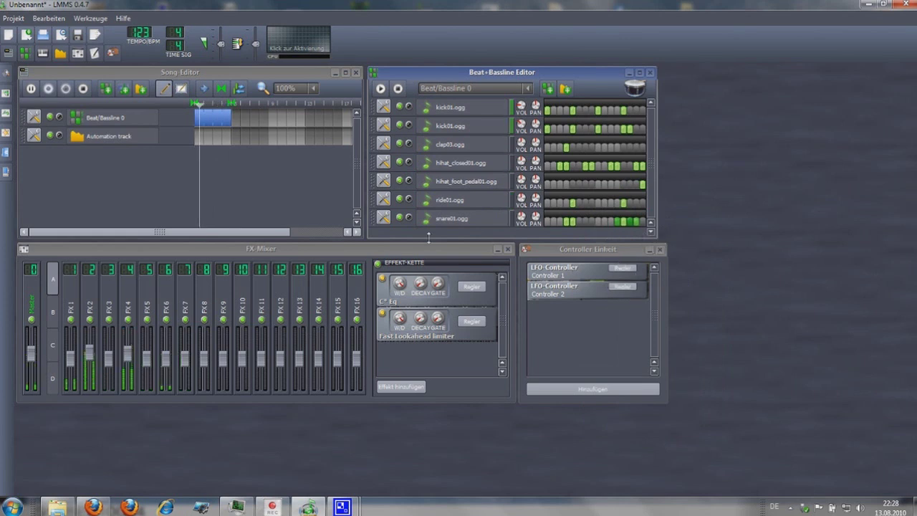
- Browse the snare and tom samples in the sample library and stop the song playback
click(6, 115)
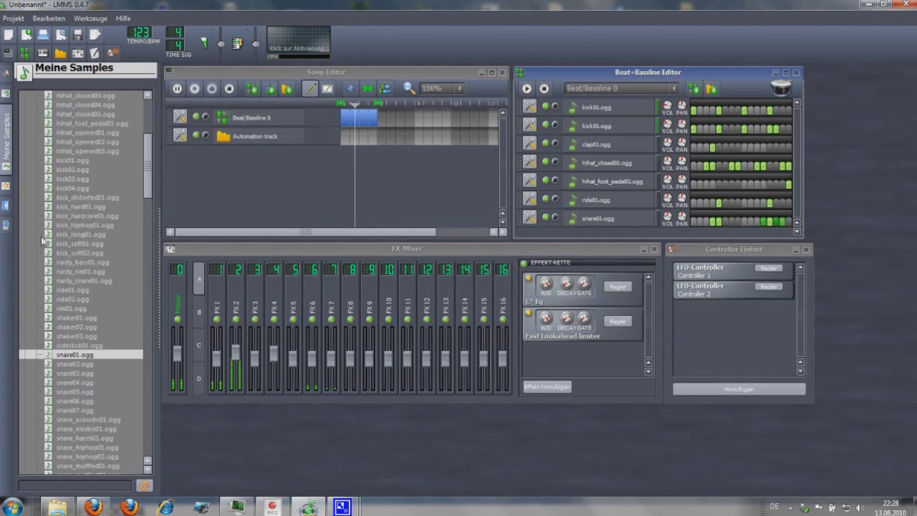
scroll(99, 291, down, 4)
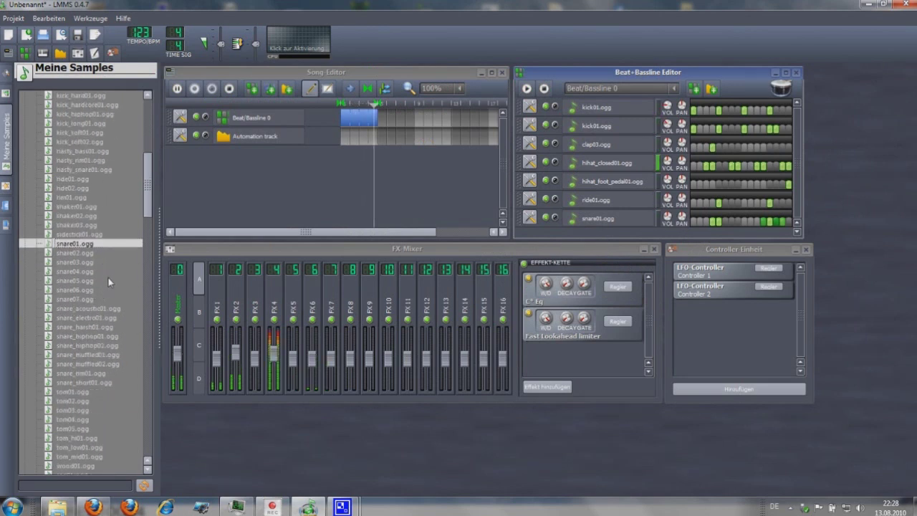
click(229, 89)
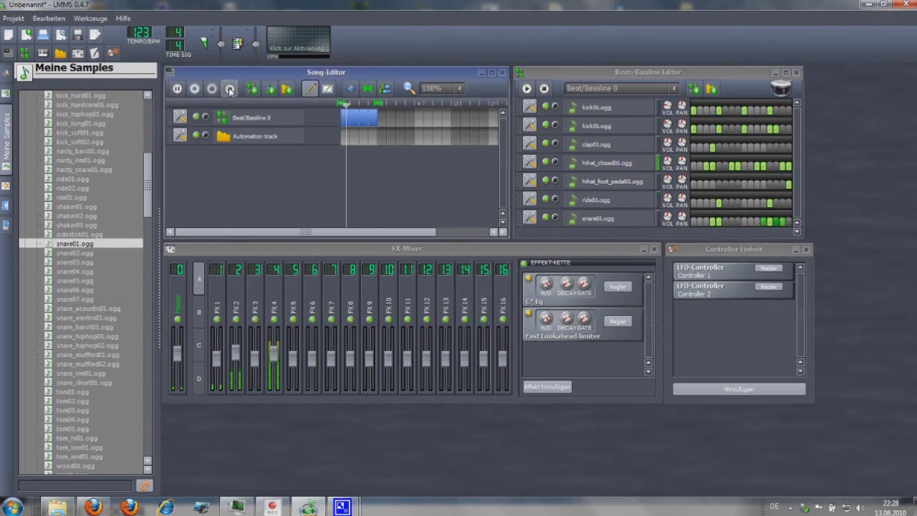